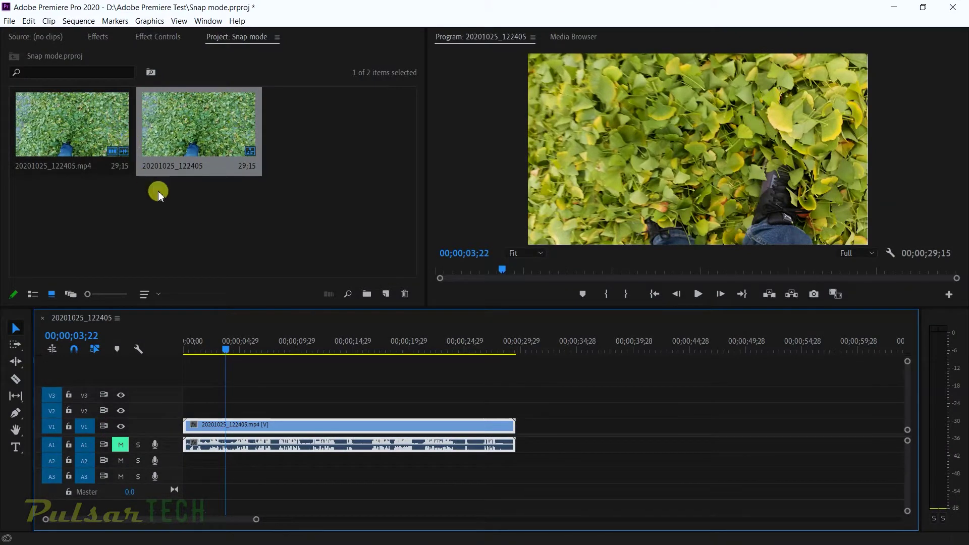
Split the clip with Ctrl+K at 07;25, 16;16 and 23;04, then scrub back to about 15 seconds
click(274, 349)
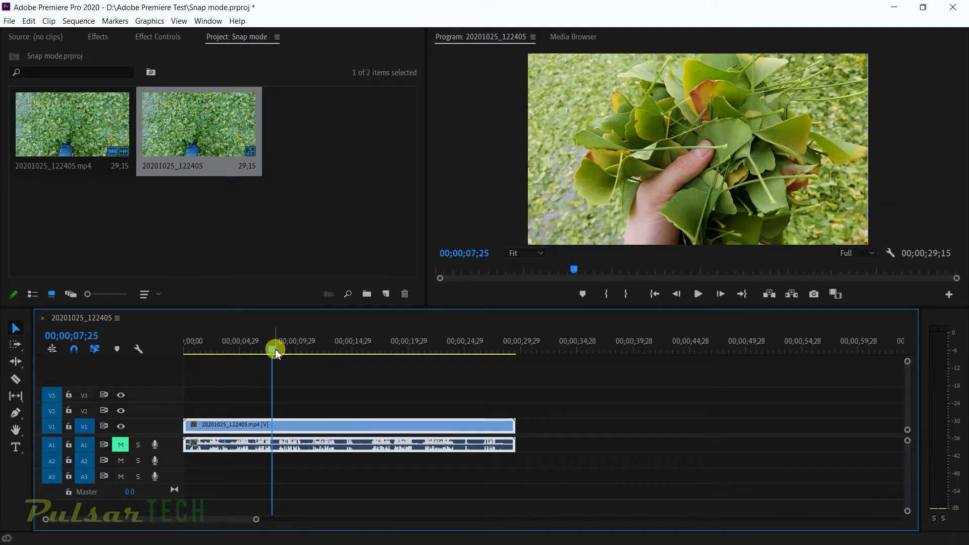
key(ctrl+k)
click(370, 343)
key(ctrl+k)
click(444, 339)
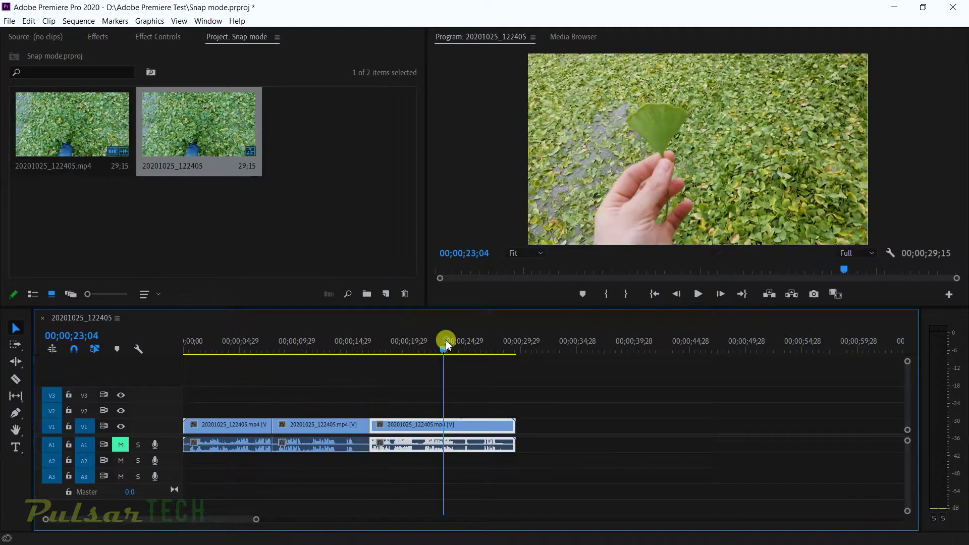
key(ctrl+k)
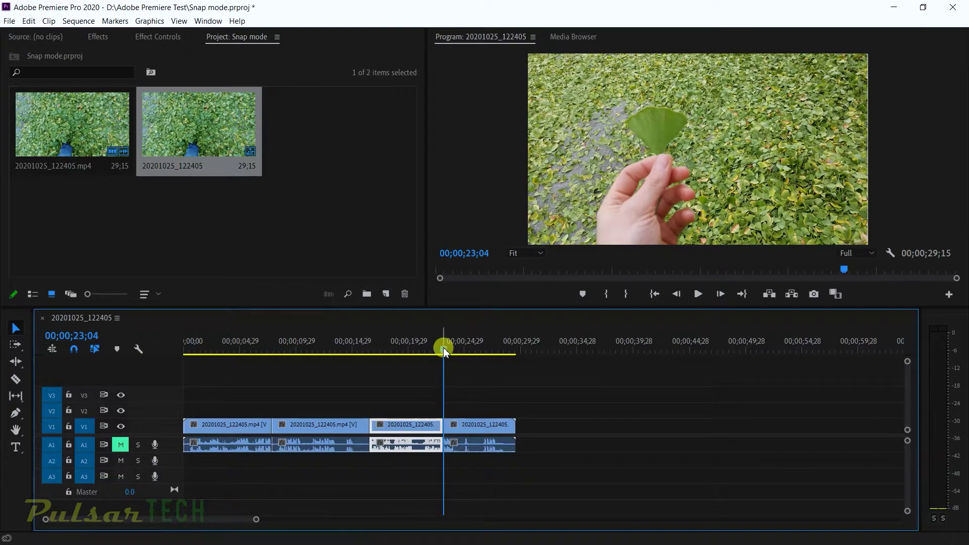
drag(444, 347, 340, 355)
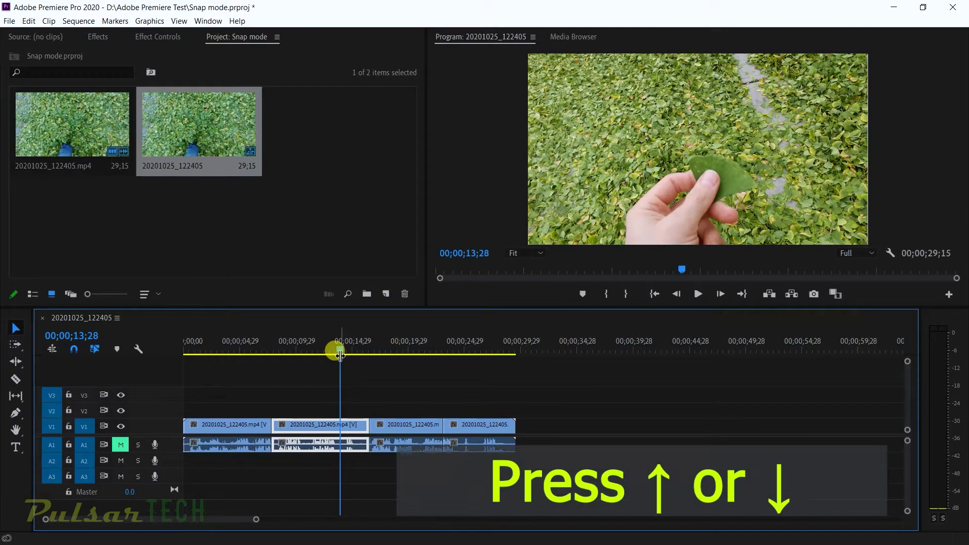
key(Down)
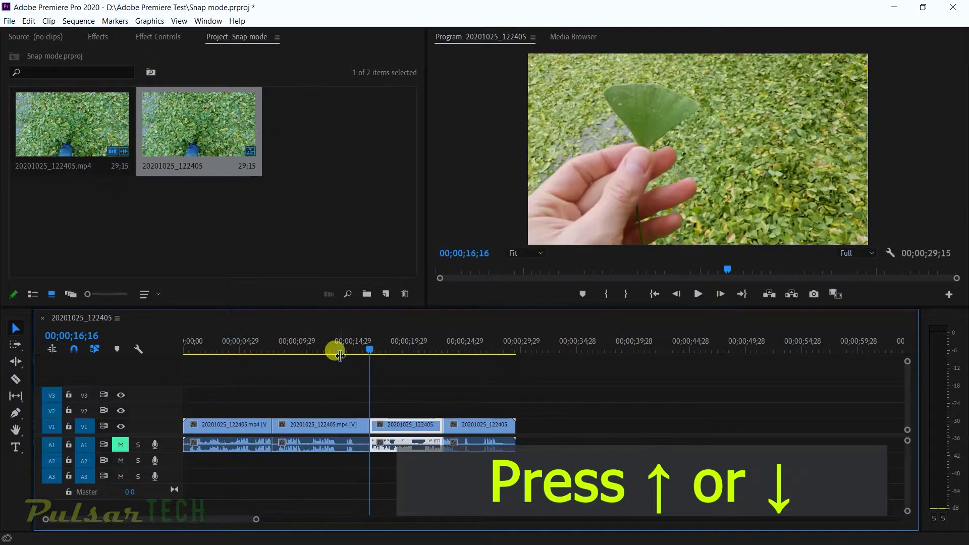
key(Down)
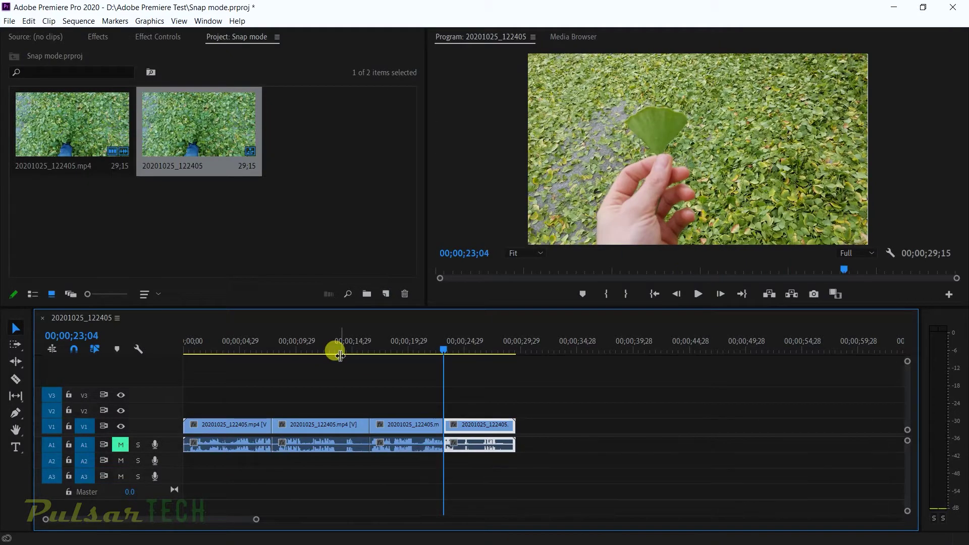
key(Down)
key(Up)
key(Up)
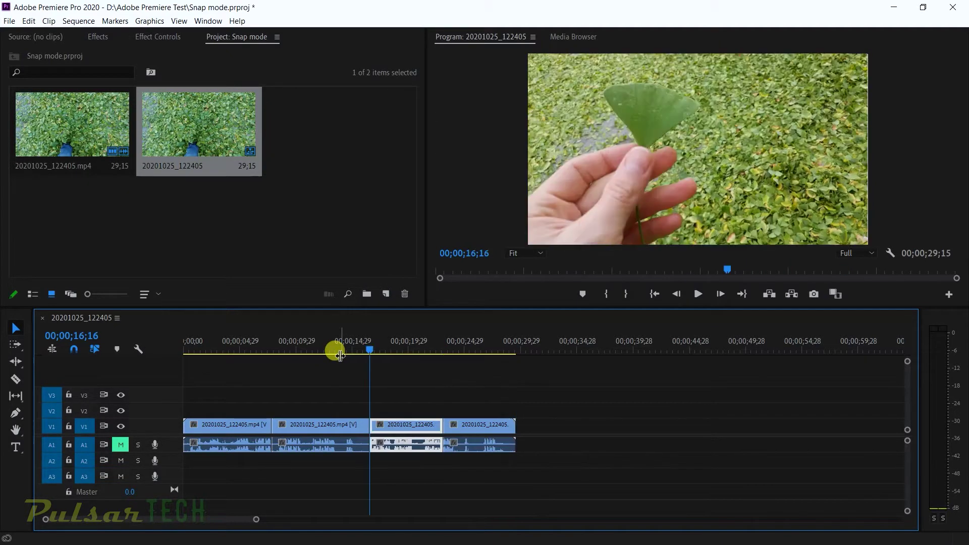
key(Up)
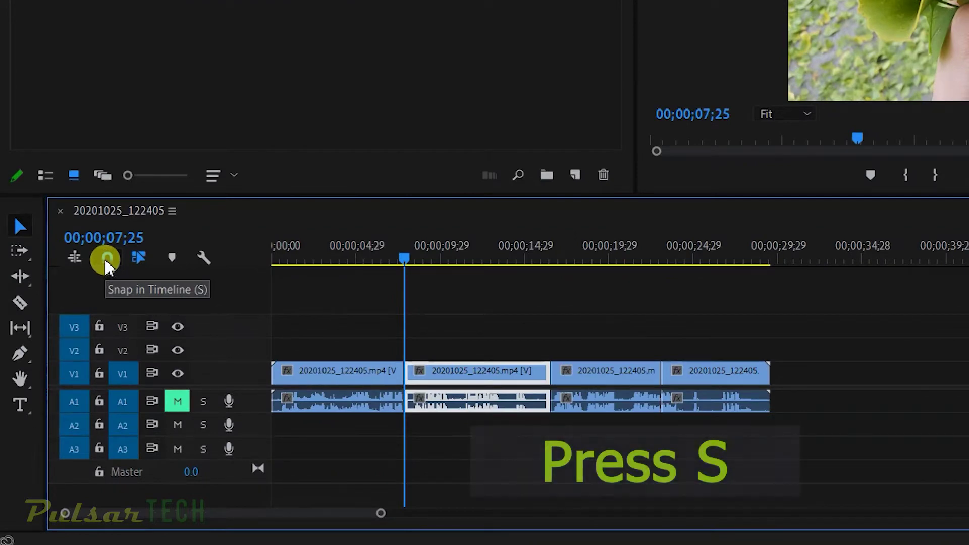
Turn timeline snapping on with the S key and move the playhead into the last clip
key(s)
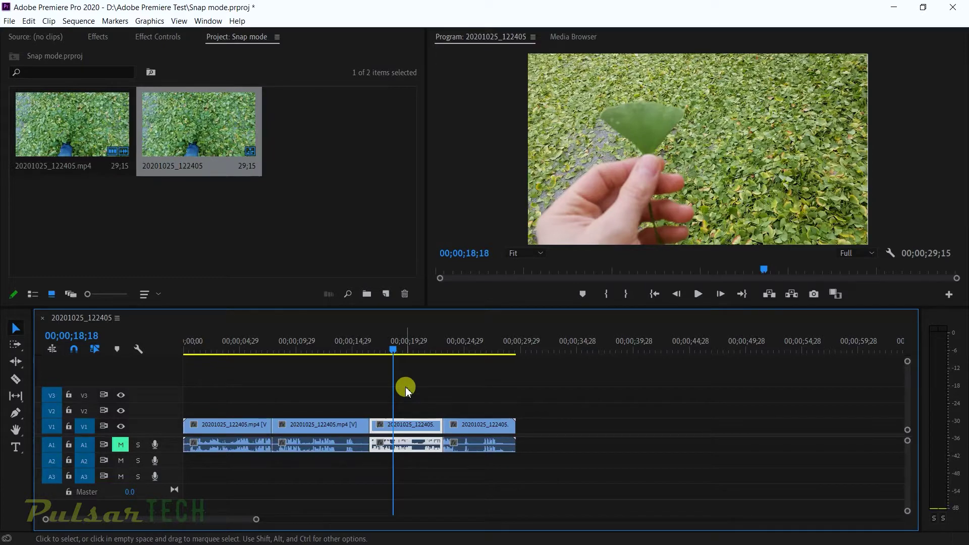
click(462, 350)
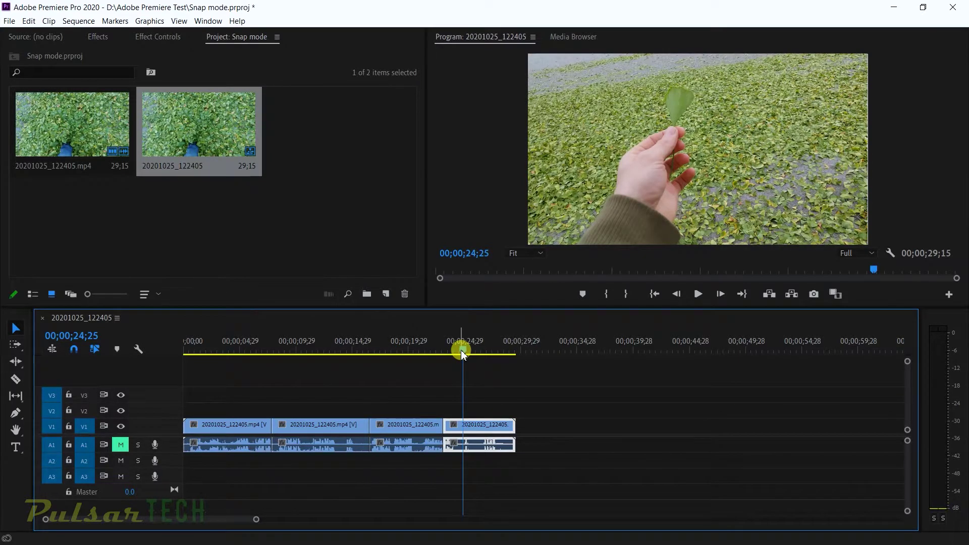
drag(461, 350, 568, 350)
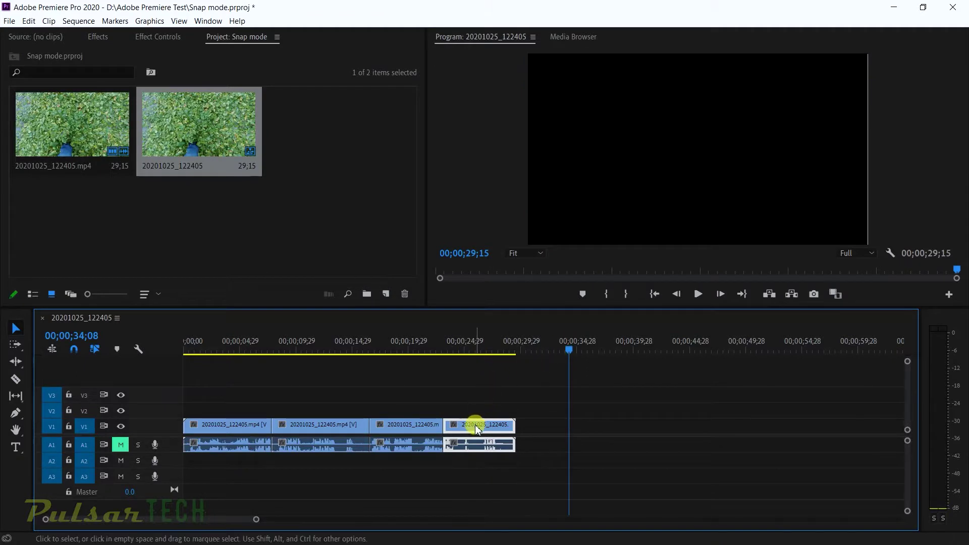
drag(476, 428, 526, 432)
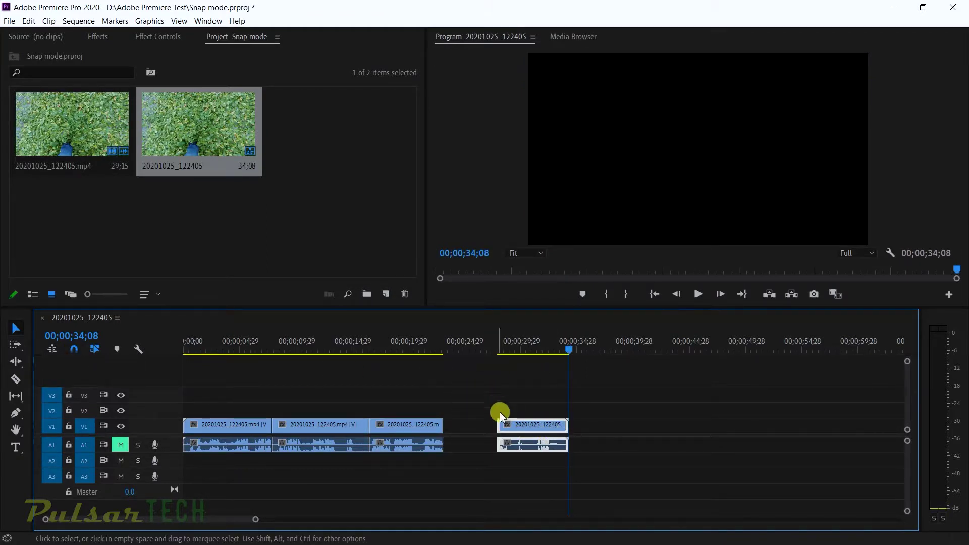
drag(520, 429, 466, 425)
drag(471, 357, 271, 355)
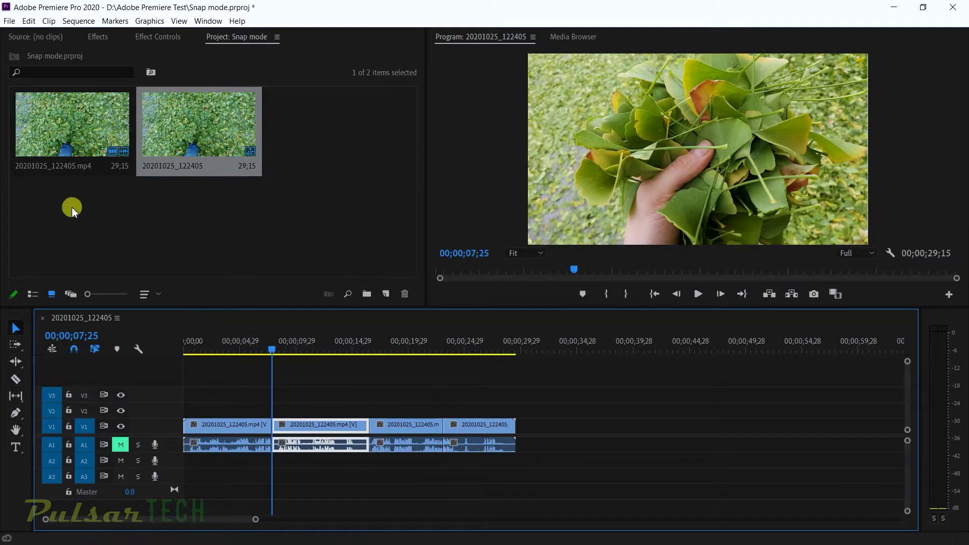
Insert 20201025_122405.mp4 from the Source monitor at 07;25, extending the sequence to 31;28
double_click(54, 139)
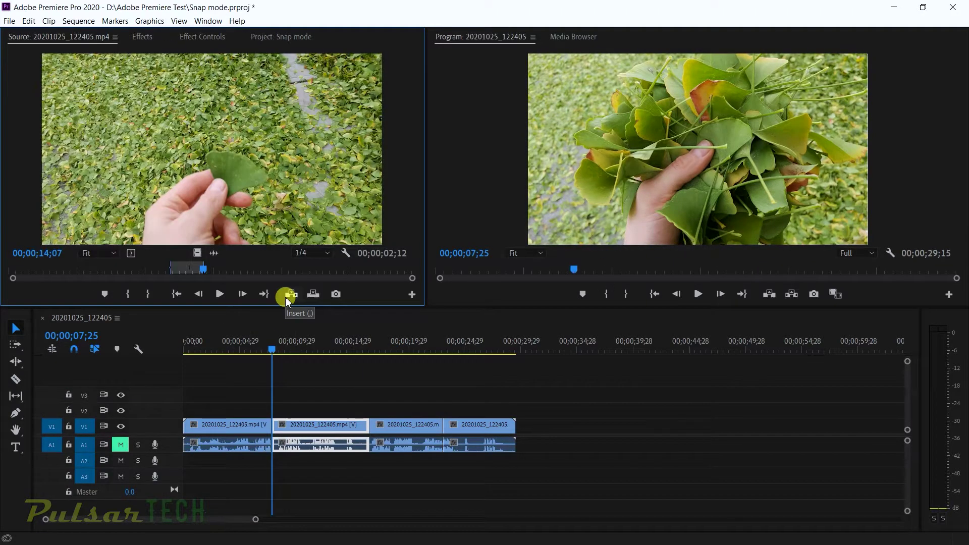
click(286, 297)
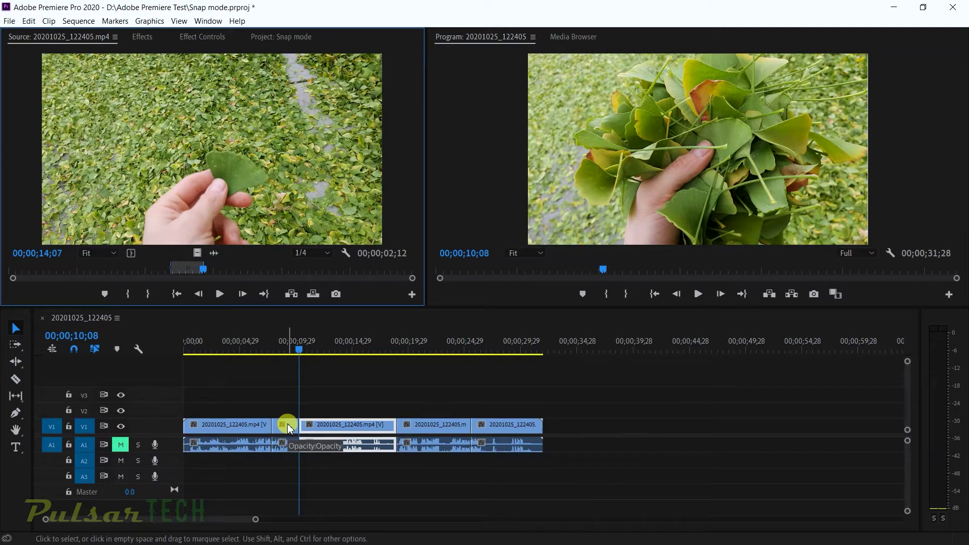
drag(301, 350, 487, 352)
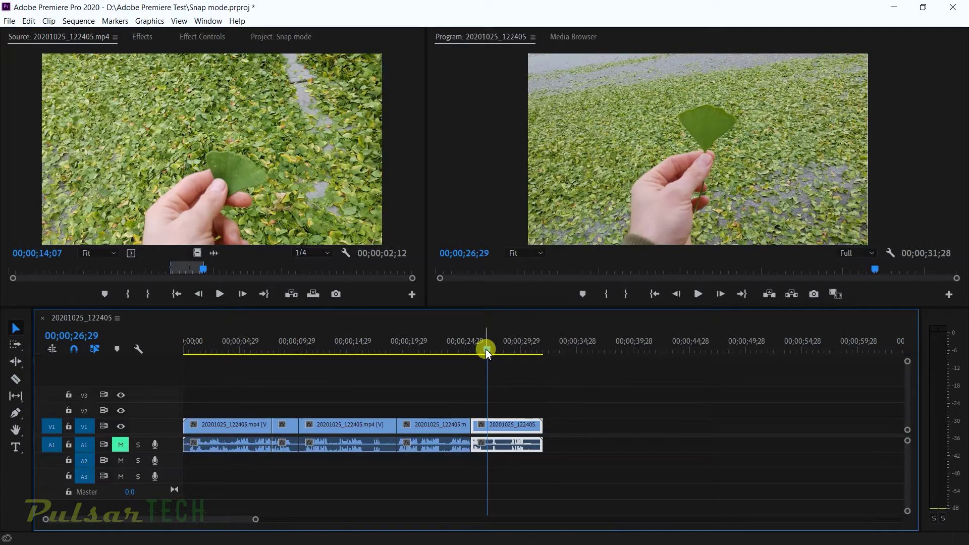
drag(487, 352, 397, 342)
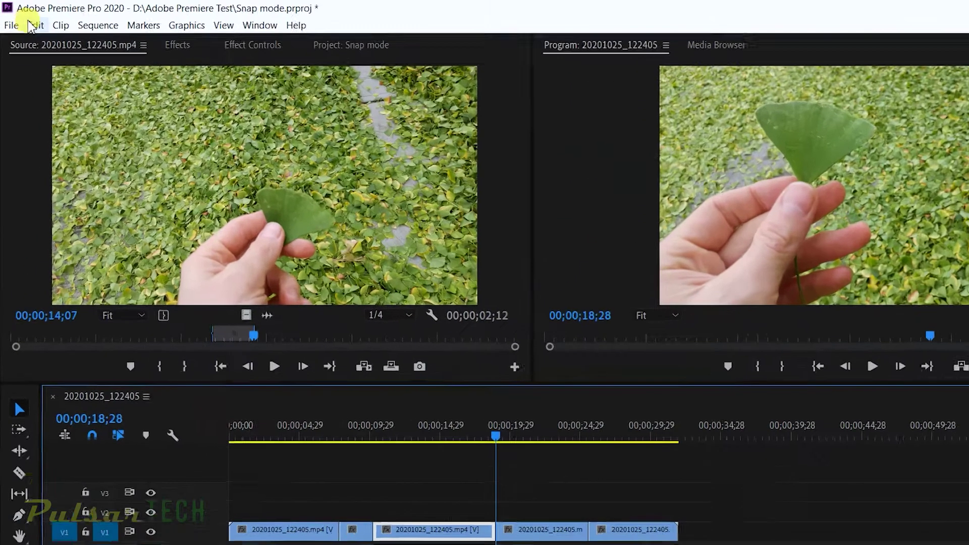
click(23, 19)
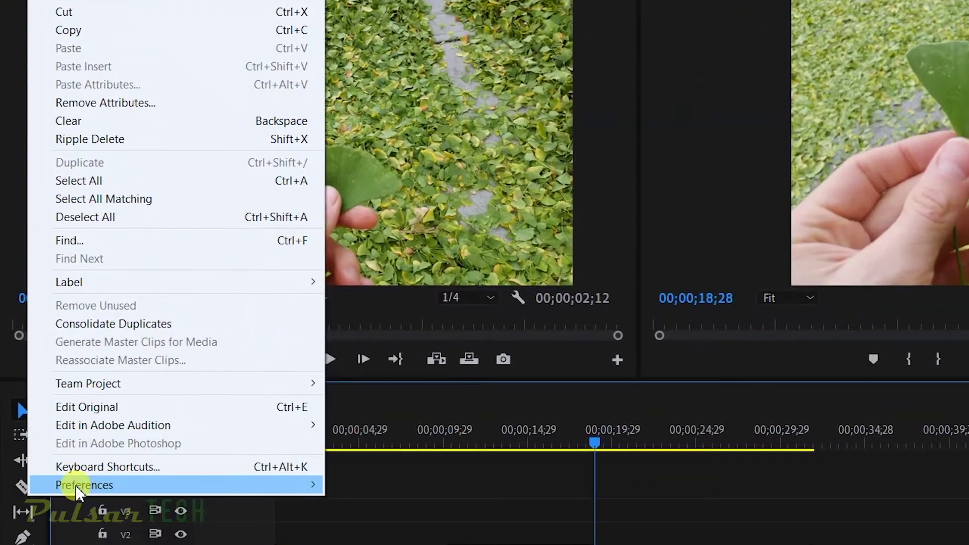
Enable 'Snap playhead in Timeline when Snap is enabled' in the Timeline preferences and confirm
mouse_move(88, 492)
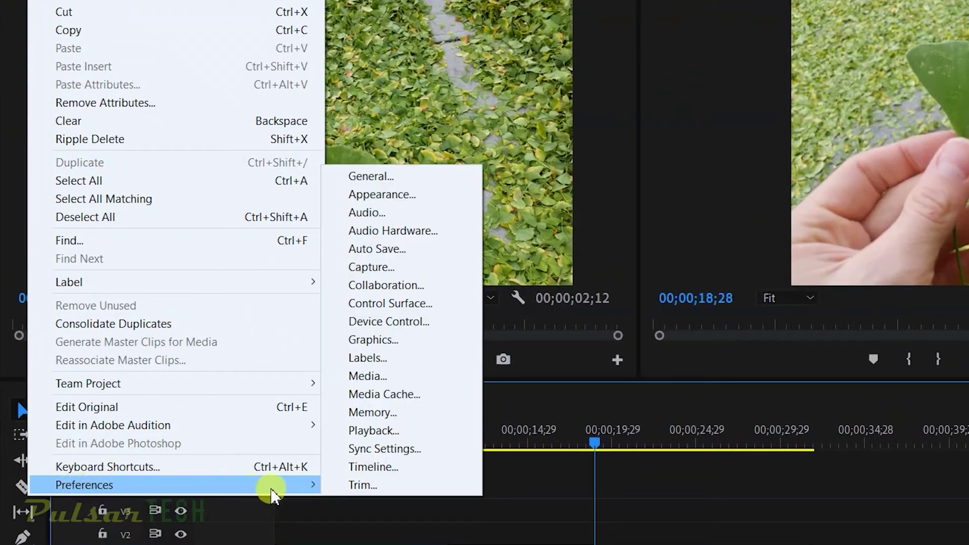
click(352, 469)
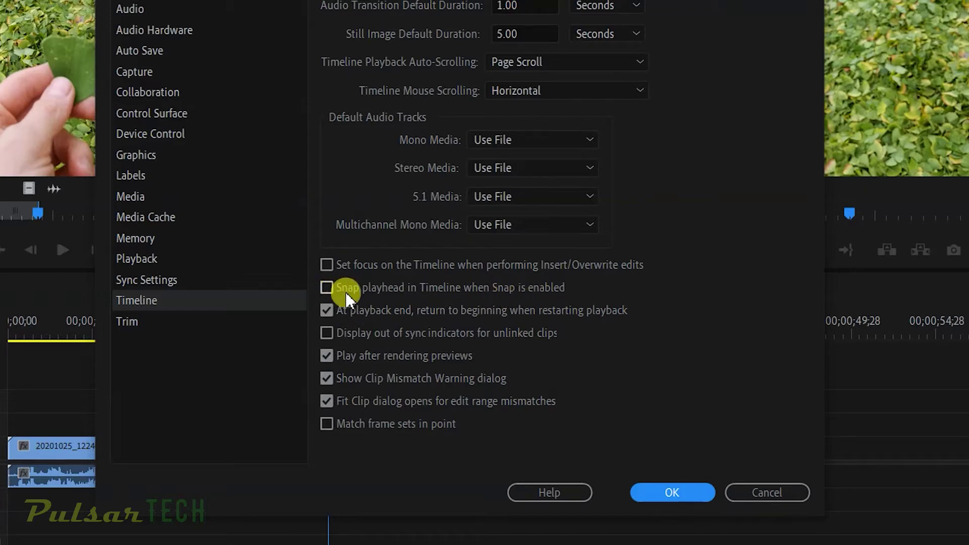
click(327, 287)
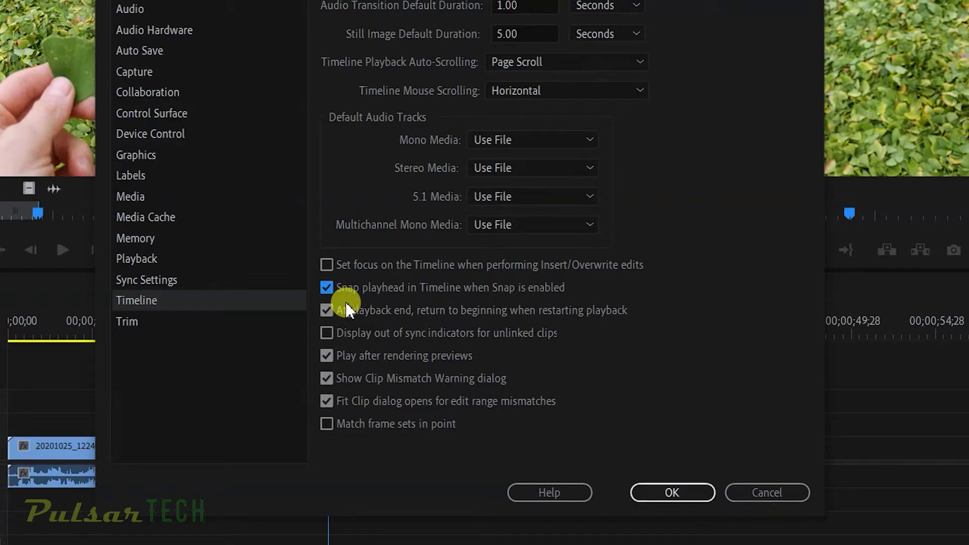
click(674, 491)
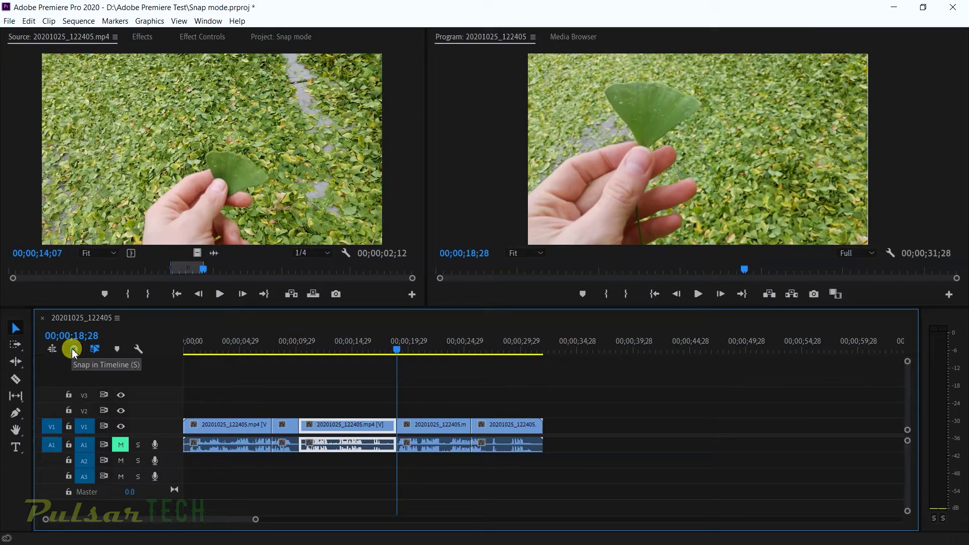
Switch on the Snap magnet and scrub across the clip cuts, landing the playhead at 13;10
click(73, 350)
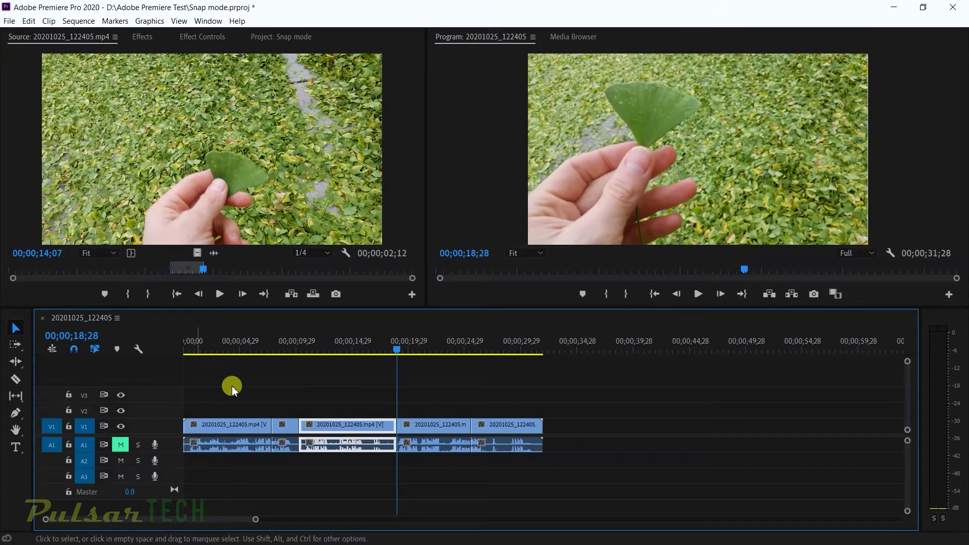
drag(391, 357, 234, 363)
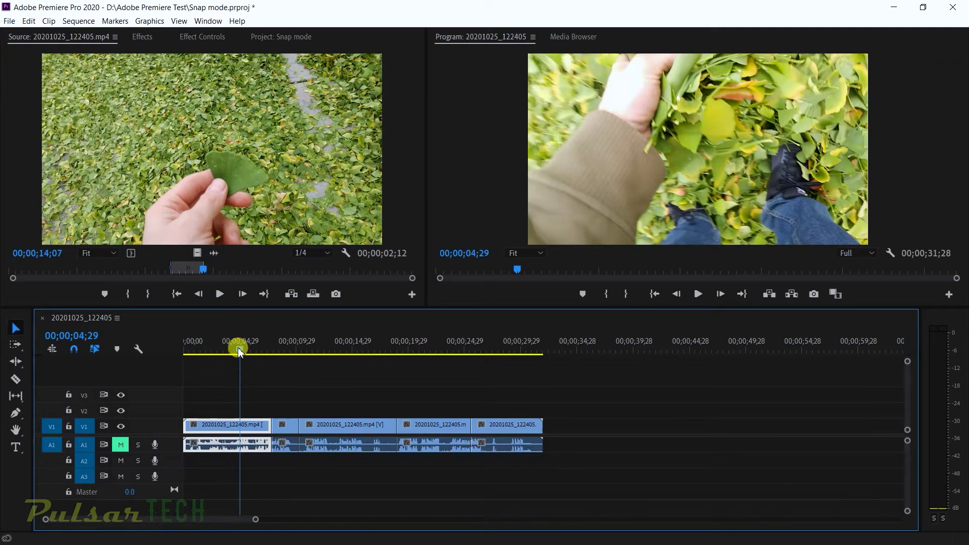
mouse_move(240, 352)
mouse_down()
mouse_move(365, 372)
mouse_move(497, 374)
mouse_move(277, 372)
mouse_move(488, 351)
mouse_move(255, 354)
mouse_up()
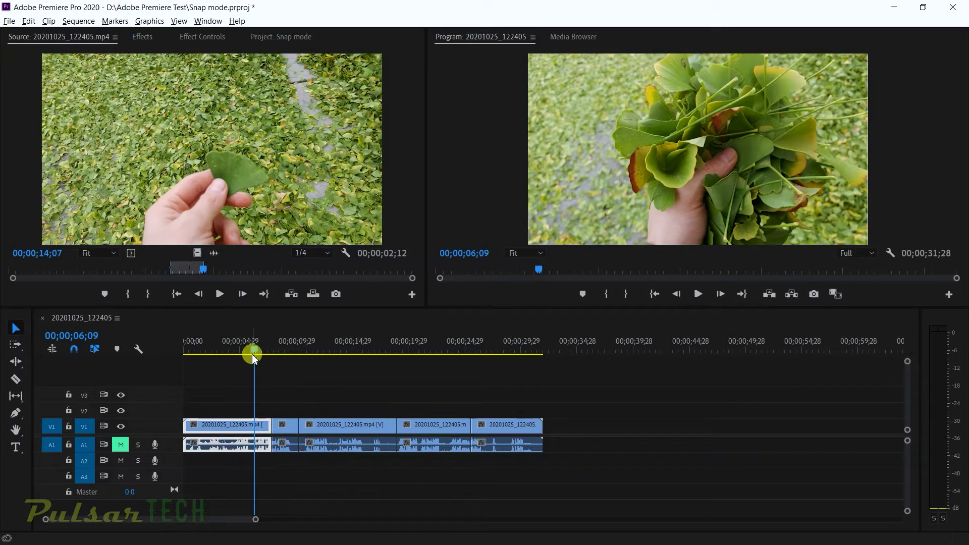
drag(256, 355, 382, 357)
click(332, 351)
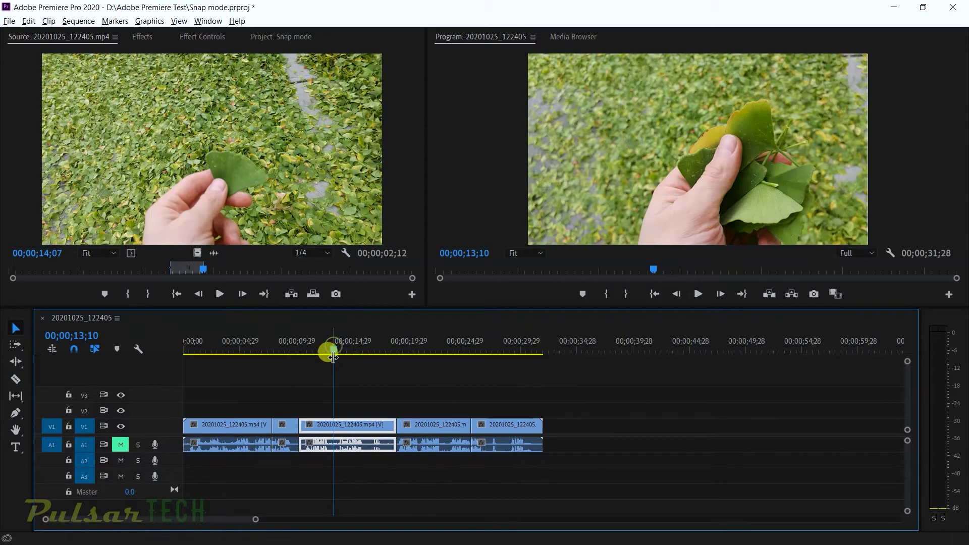
click(28, 21)
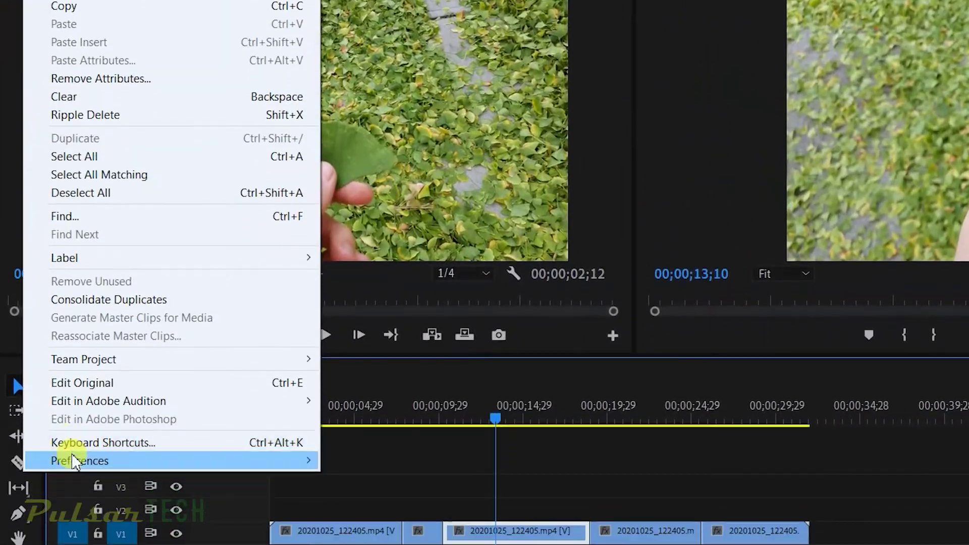
Uncheck 'Snap playhead in Timeline when Snap is enabled' in the Timeline preferences and confirm
mouse_move(70, 488)
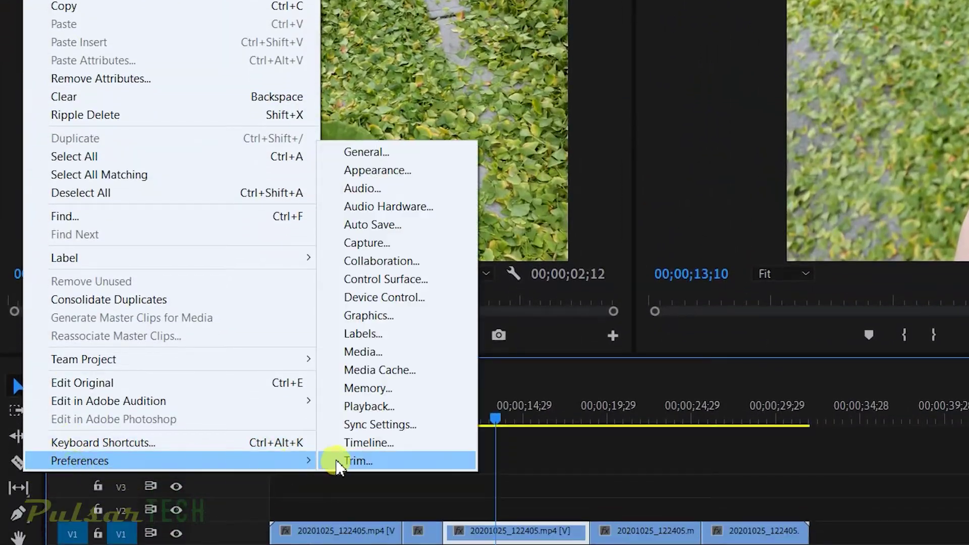
click(332, 445)
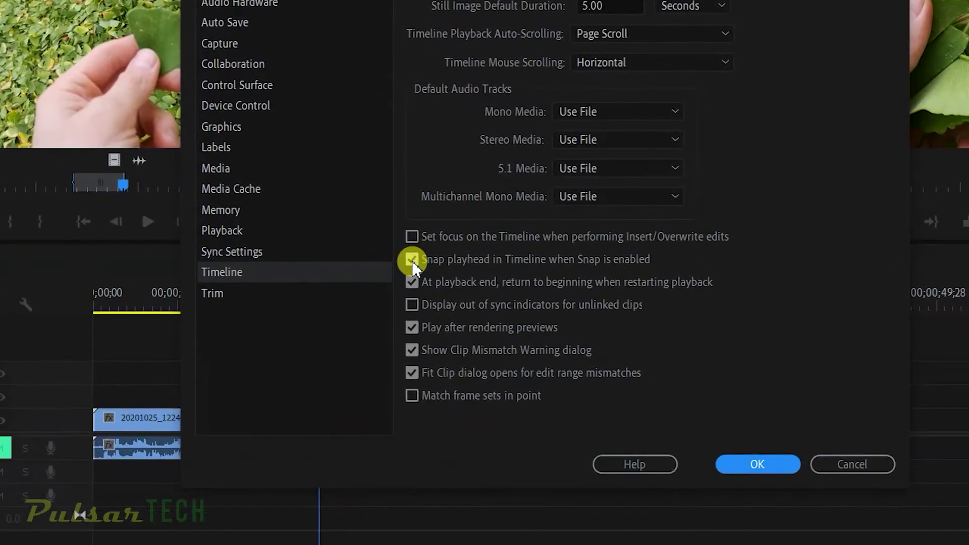
click(412, 261)
click(754, 464)
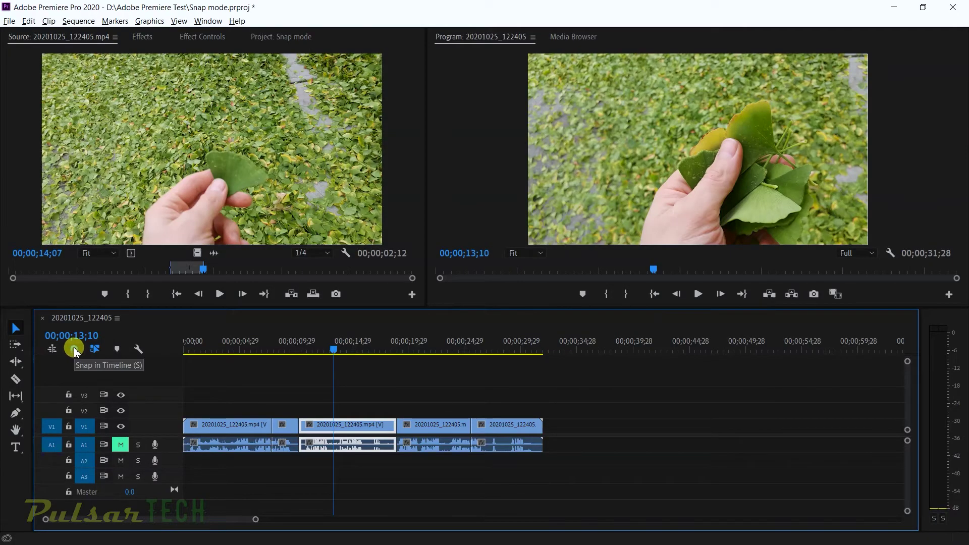
drag(334, 349, 396, 356)
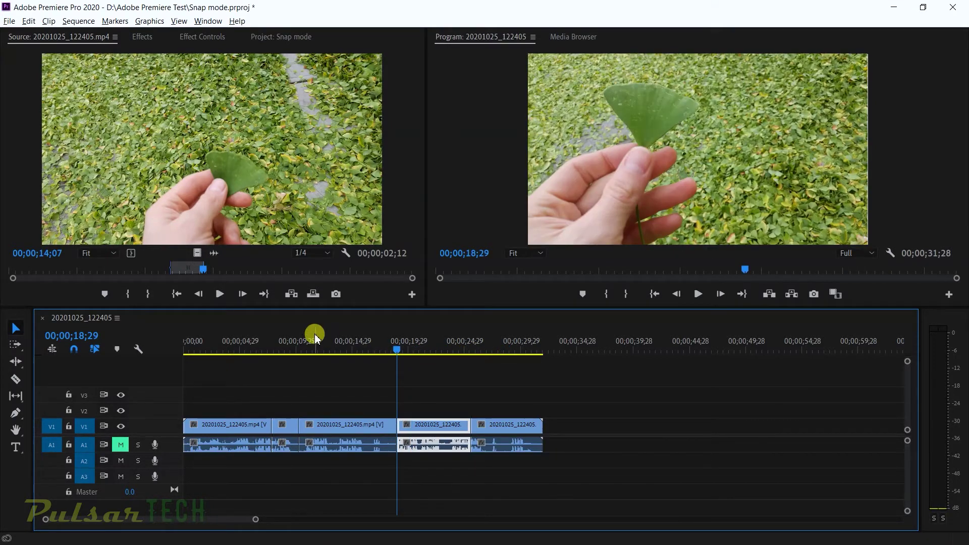